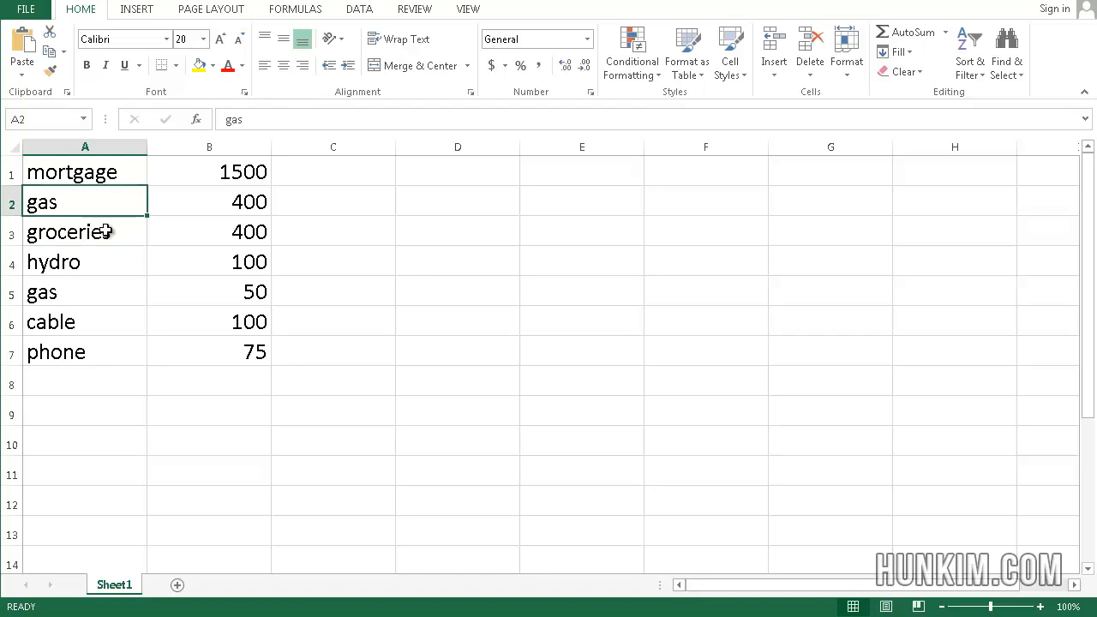
Step: Look through the bill names in column A and their amounts in column B
key("Up")
key("Right")
left_click(104, 232)
key("Down")
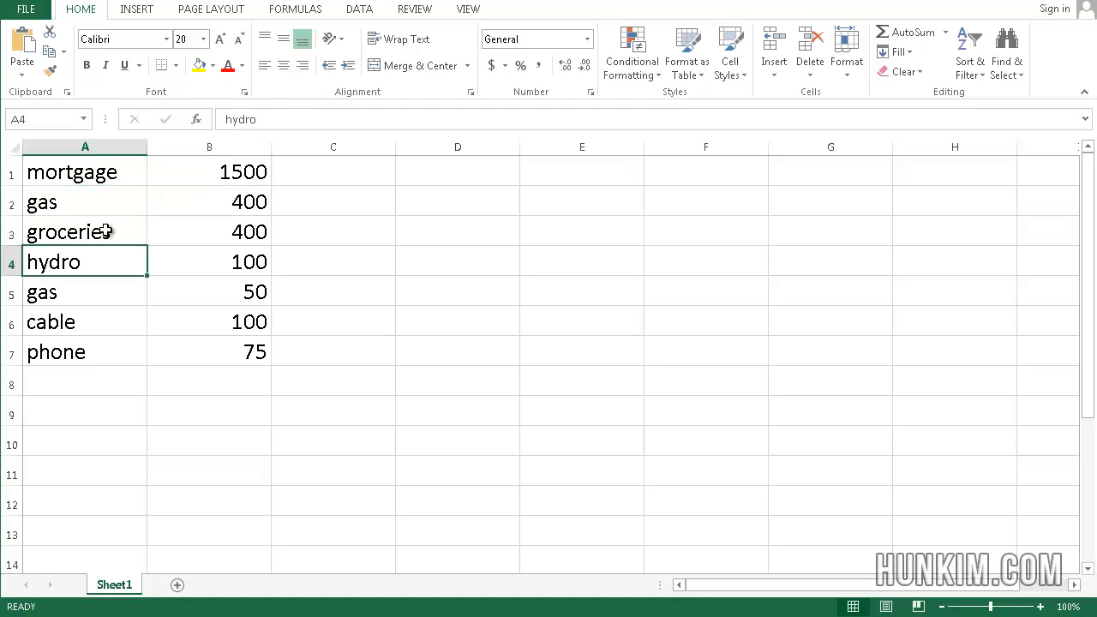
key("Up")
key("Up")
key("Up")
key("Right")
key("Down")
key("Down")
key("Down")
key("Down")
key("Down")
key("Down")
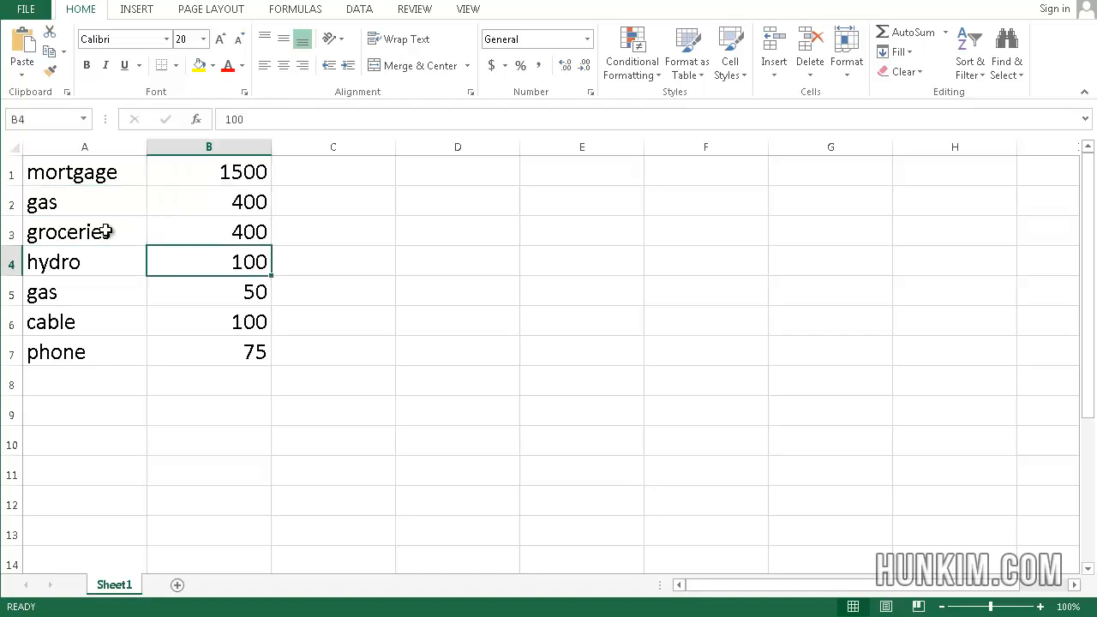
Step: Insert two blank rows above the mortgage row at the start of the sheet
left_click(79, 168)
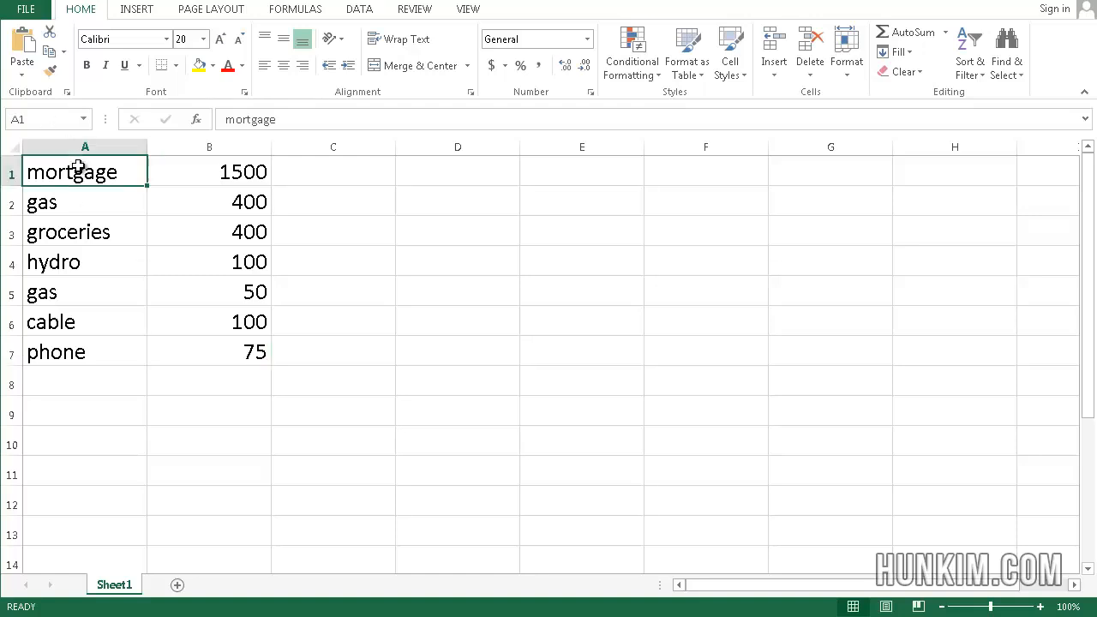
right_click(7, 176)
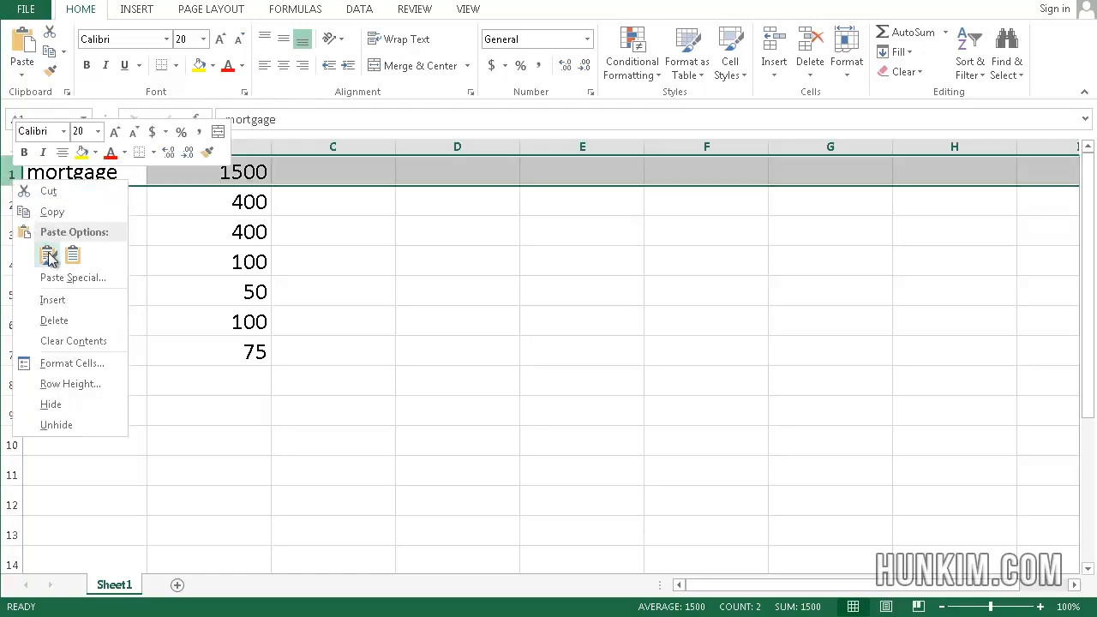
left_click(80, 299)
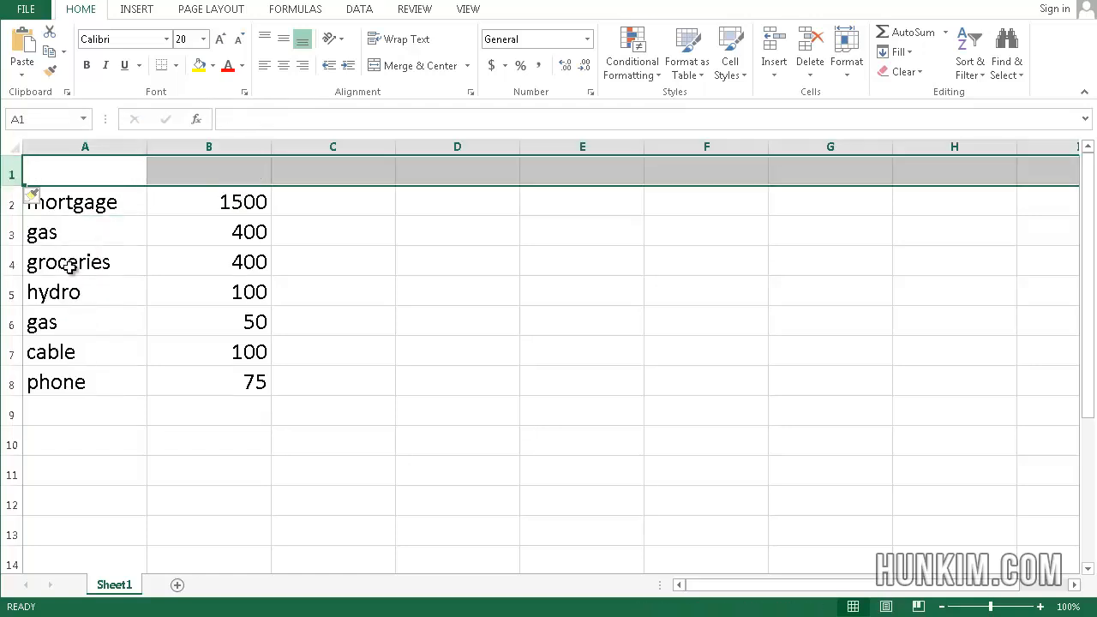
right_click(8, 177)
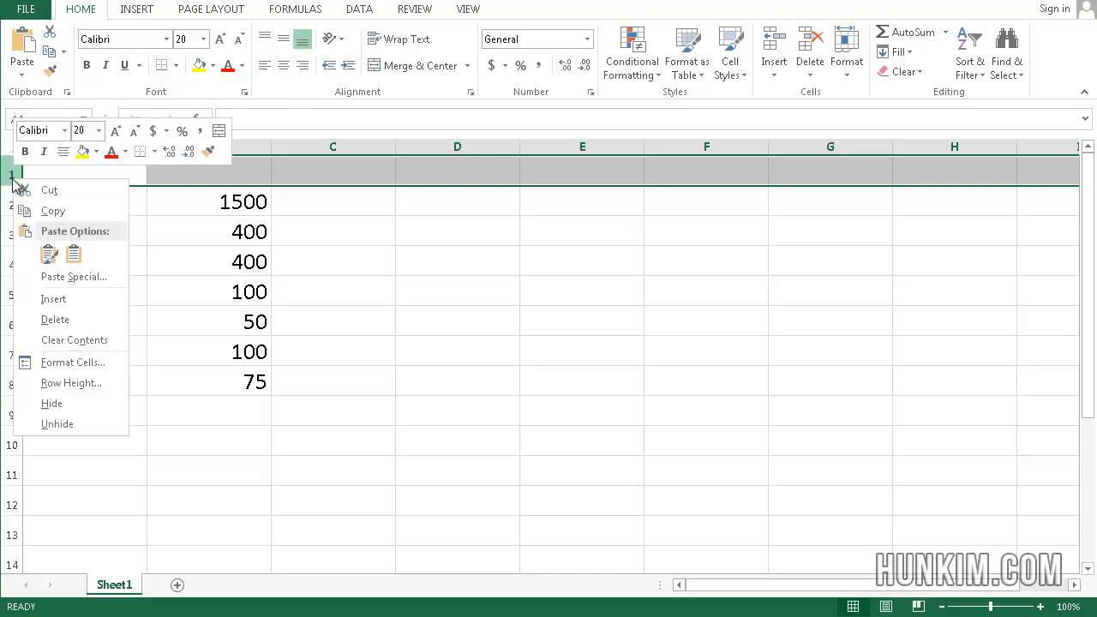
left_click(80, 299)
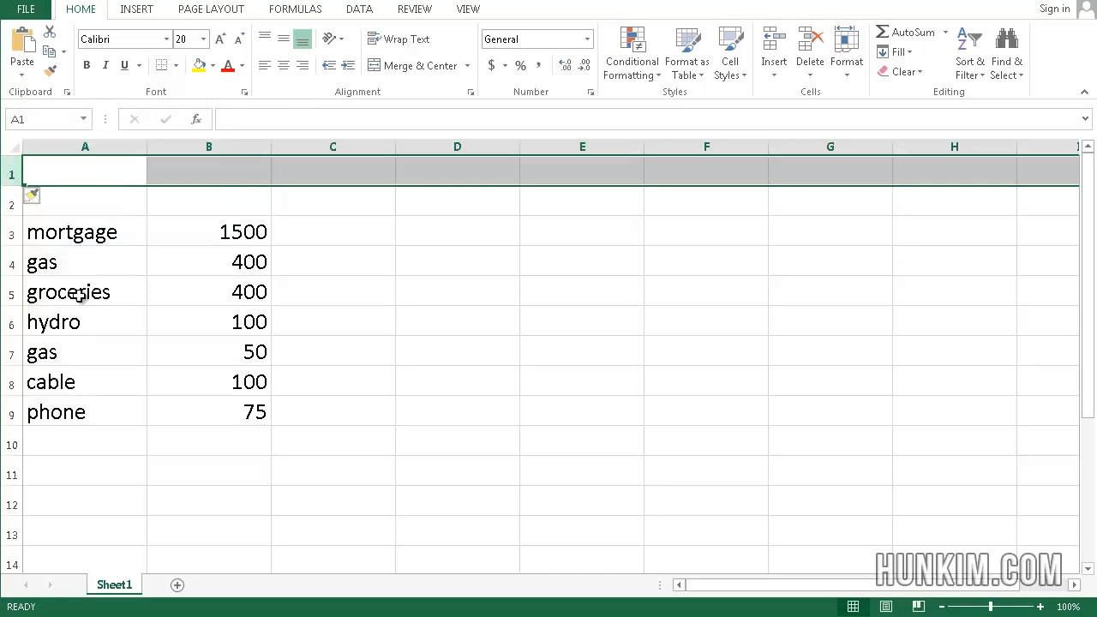
Step: Enter the title BILLS in cell A1
left_click(93, 199)
left_click(92, 175)
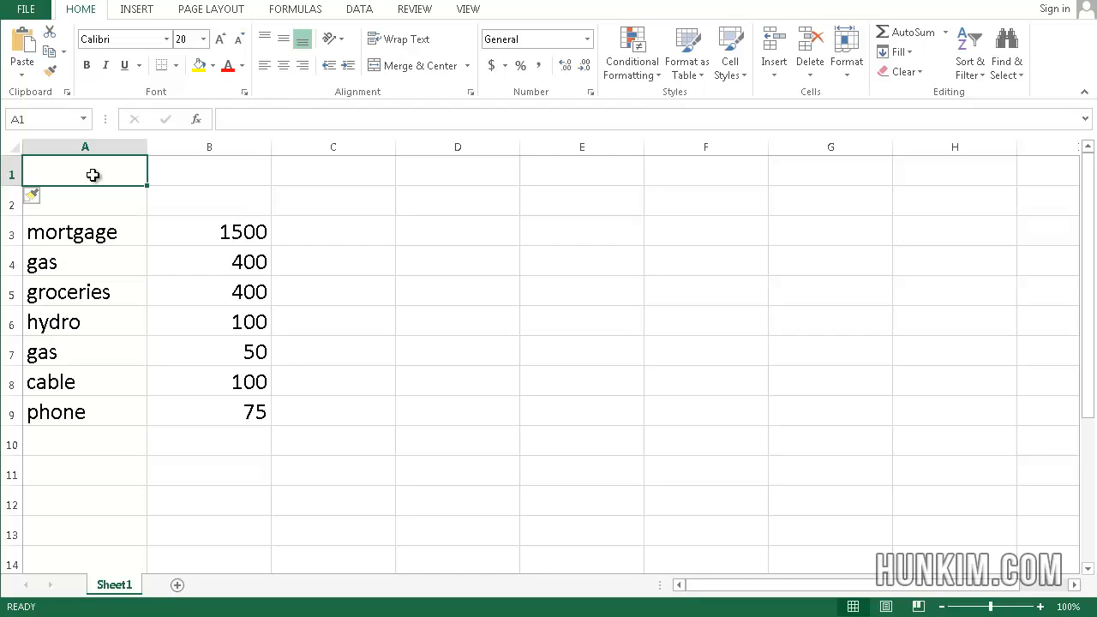
type("BILLS")
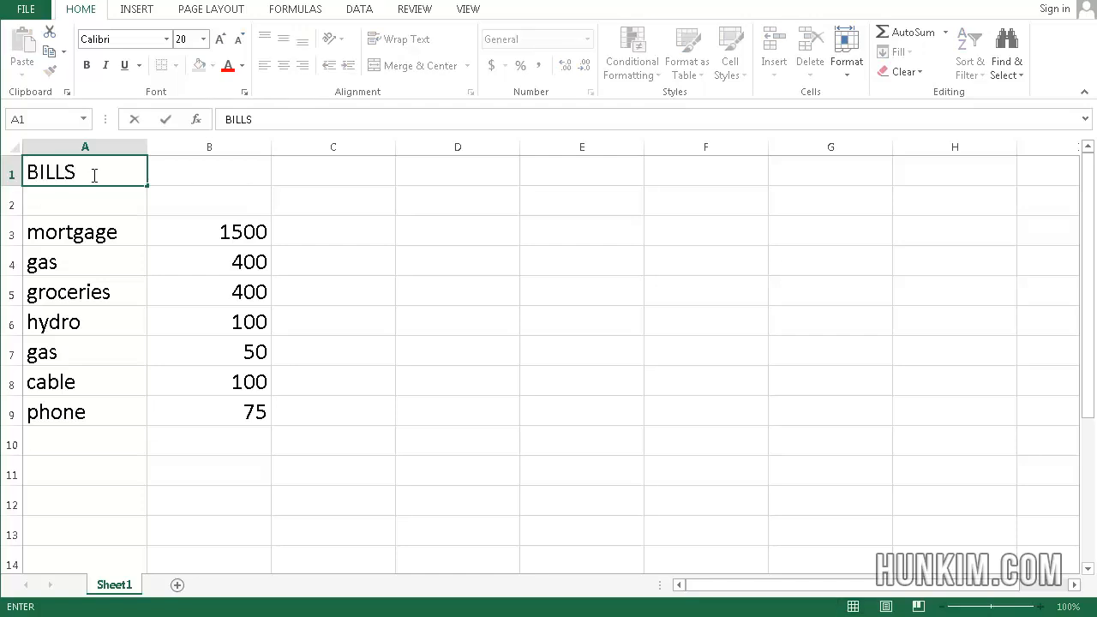
key("Return")
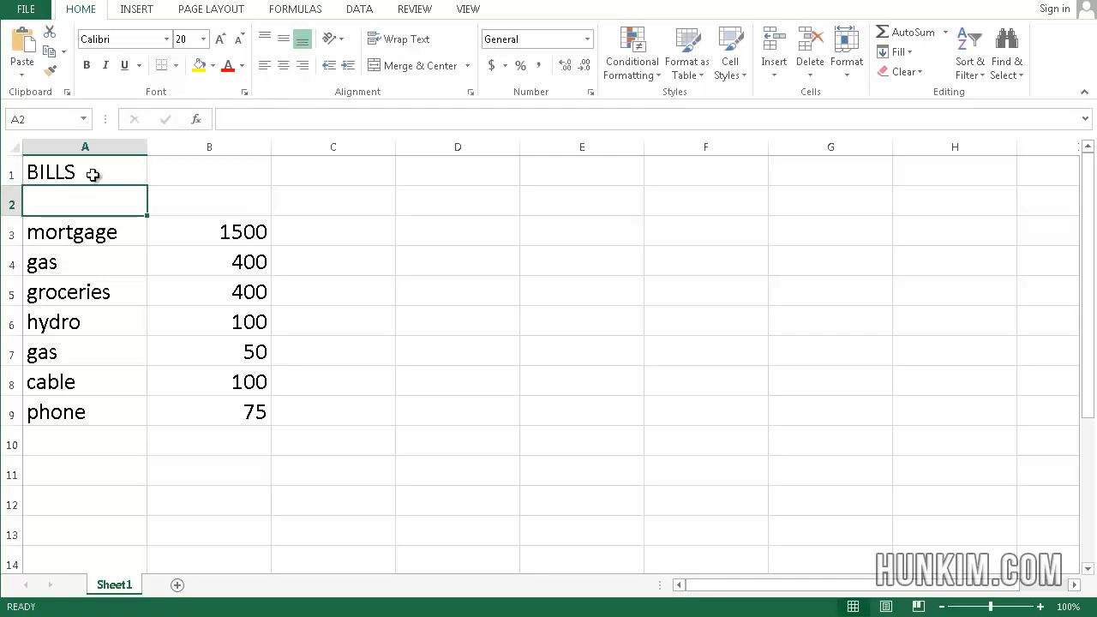
Step: Insert two blank columns between the bill names and their amounts
left_click(92, 175)
key("Right")
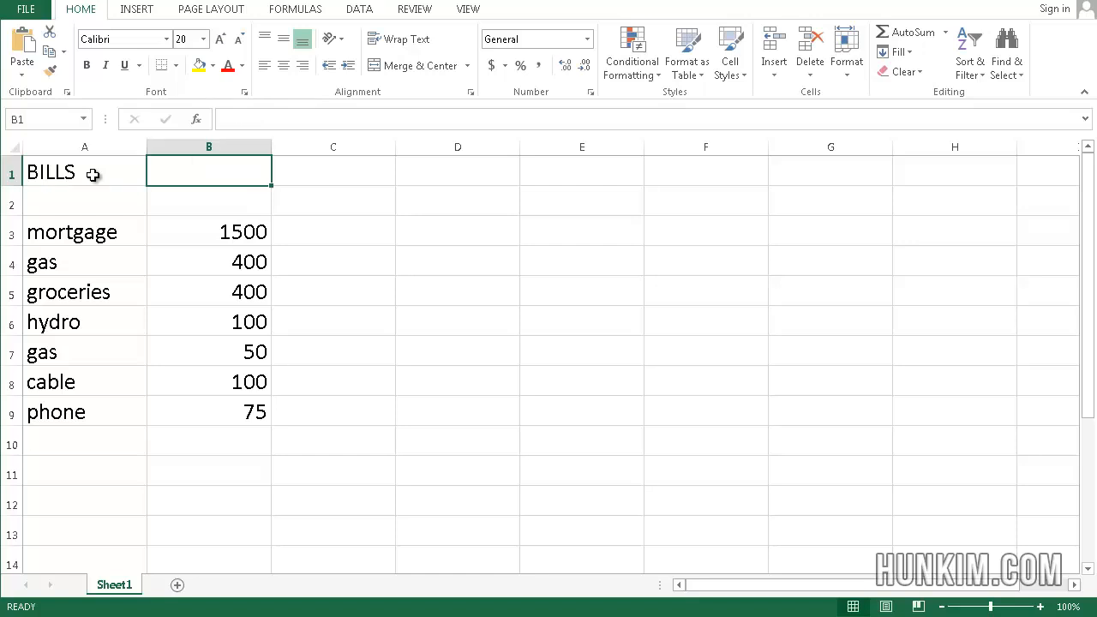
right_click(218, 145)
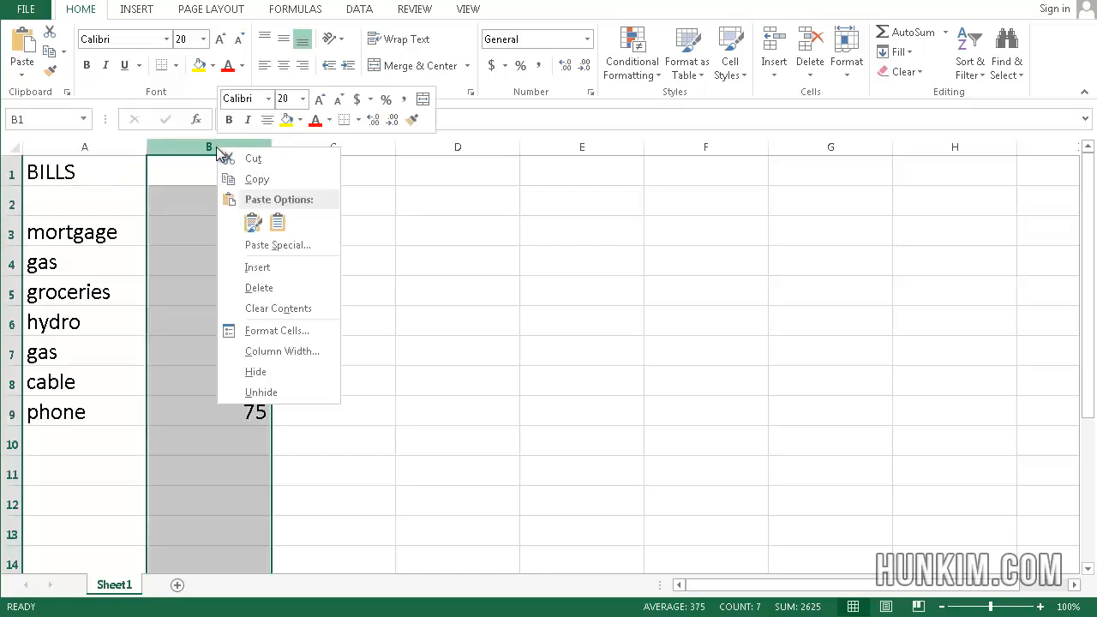
left_click(260, 269)
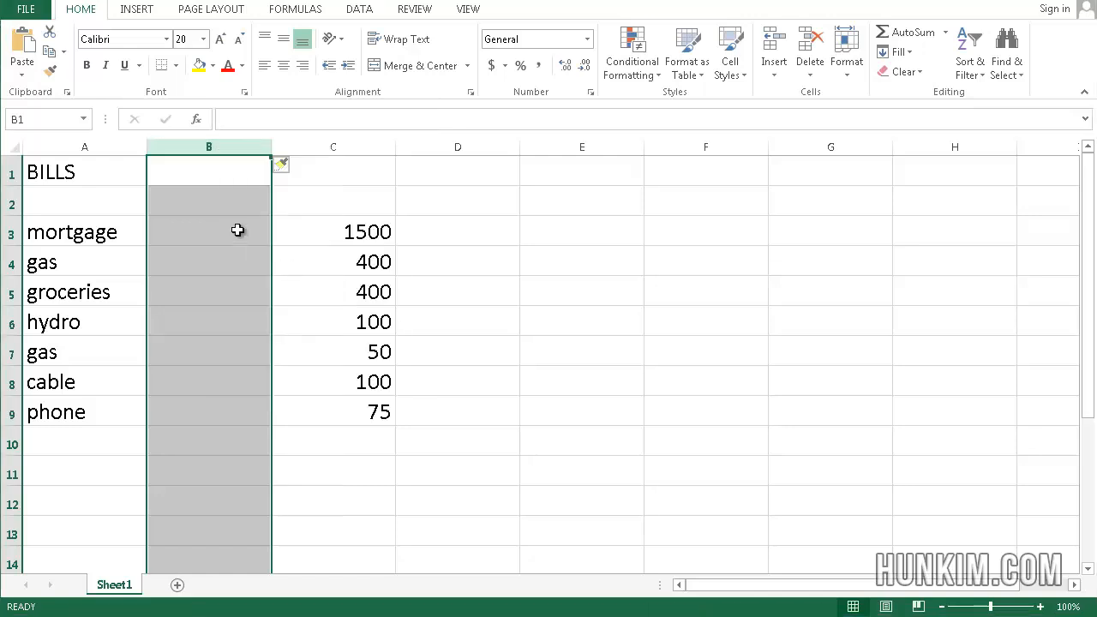
right_click(207, 151)
left_click(264, 273)
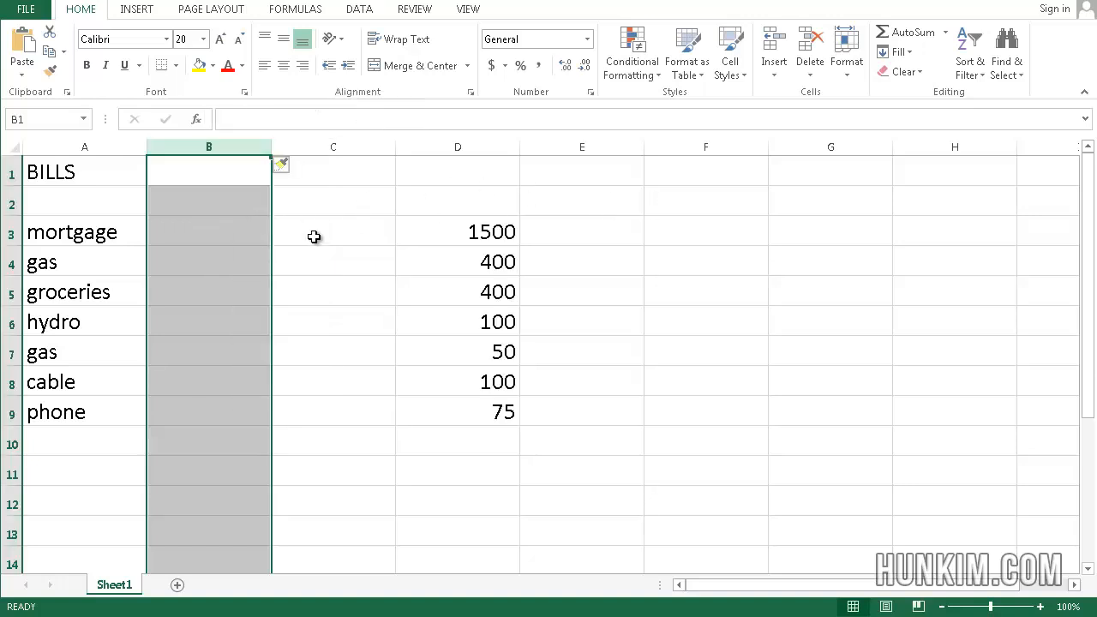
right_click(242, 143)
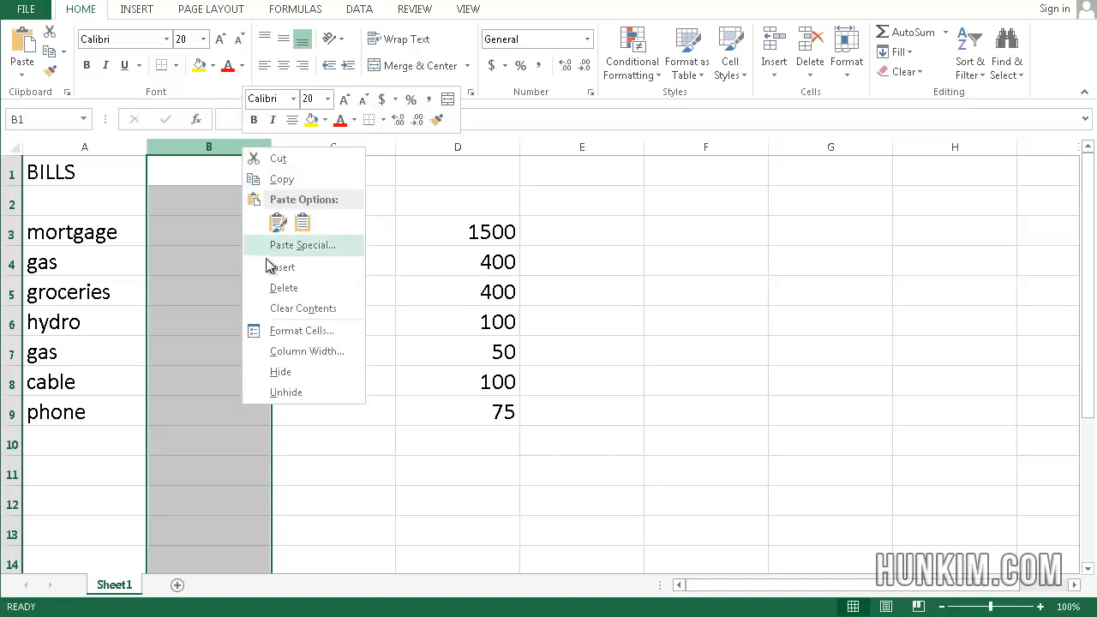
left_click(202, 230)
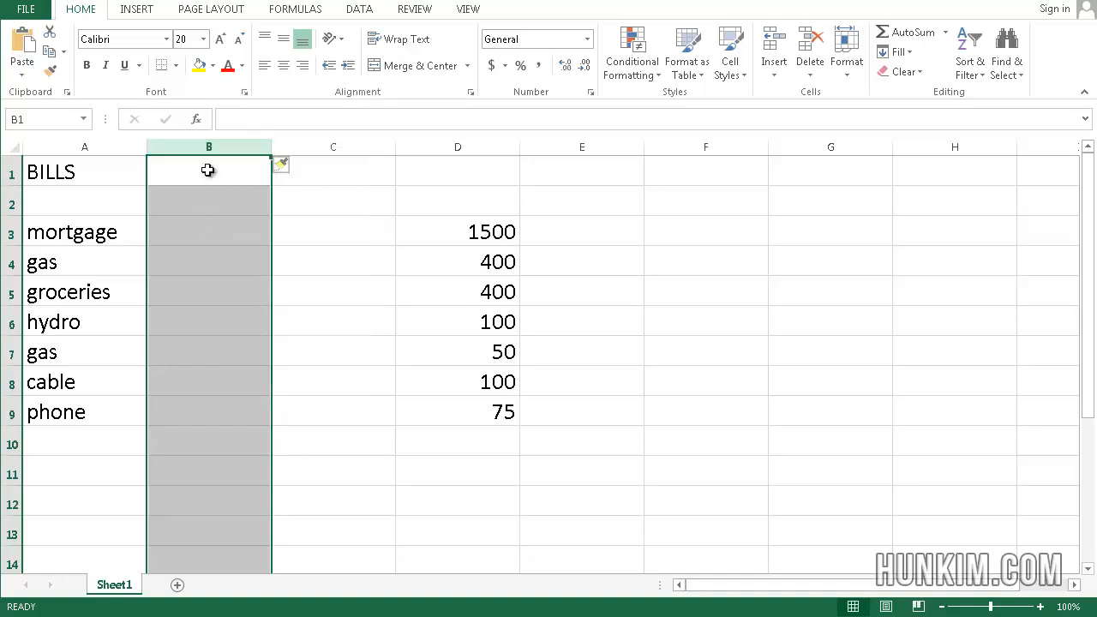
Step: Delete the two blank columns B and C
left_click_drag(185, 139, 324, 142)
right_click(324, 142)
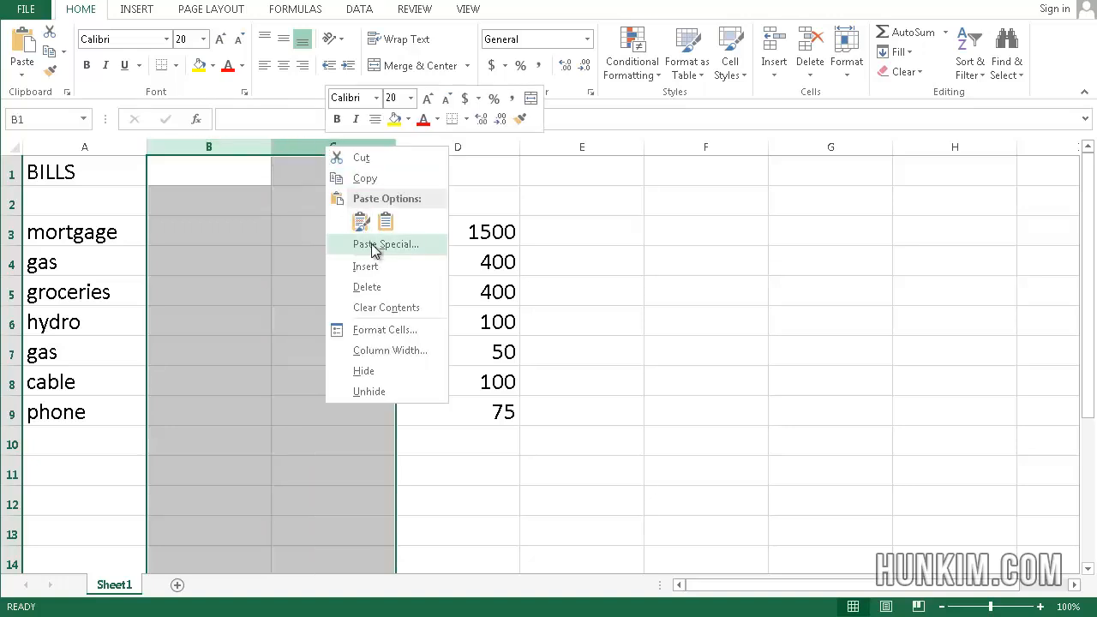
left_click(400, 287)
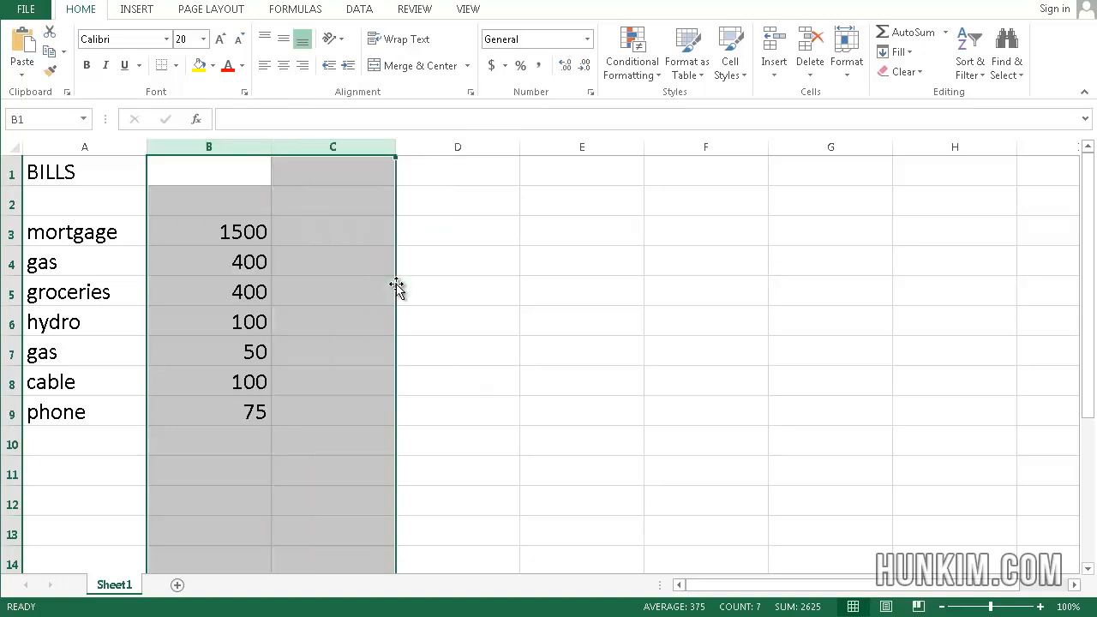
left_click(114, 245)
left_click(88, 263)
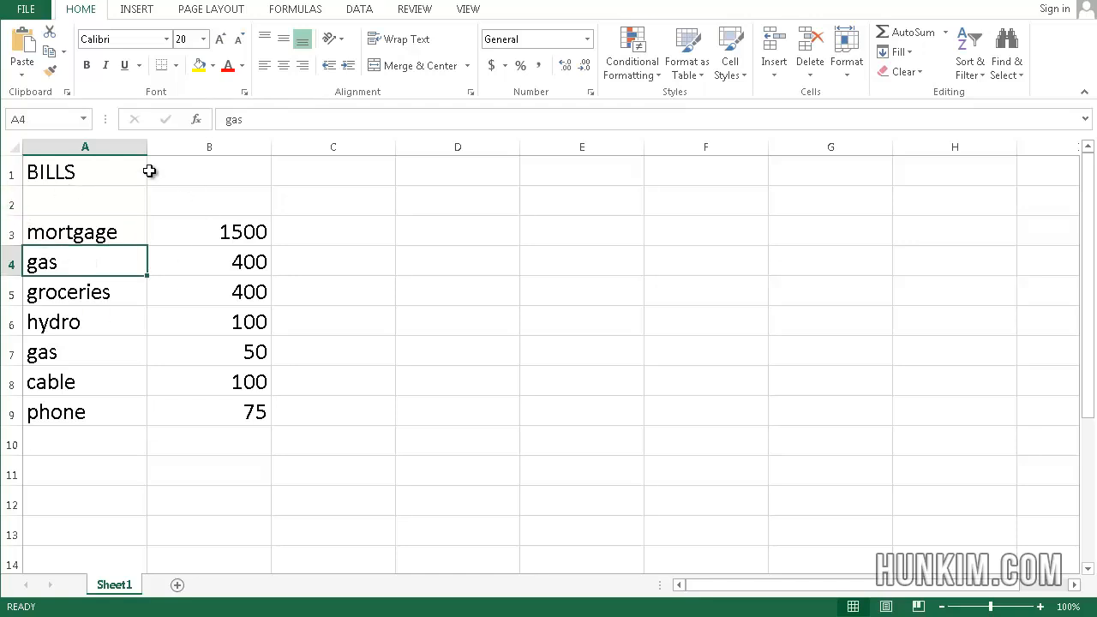
left_click(246, 223)
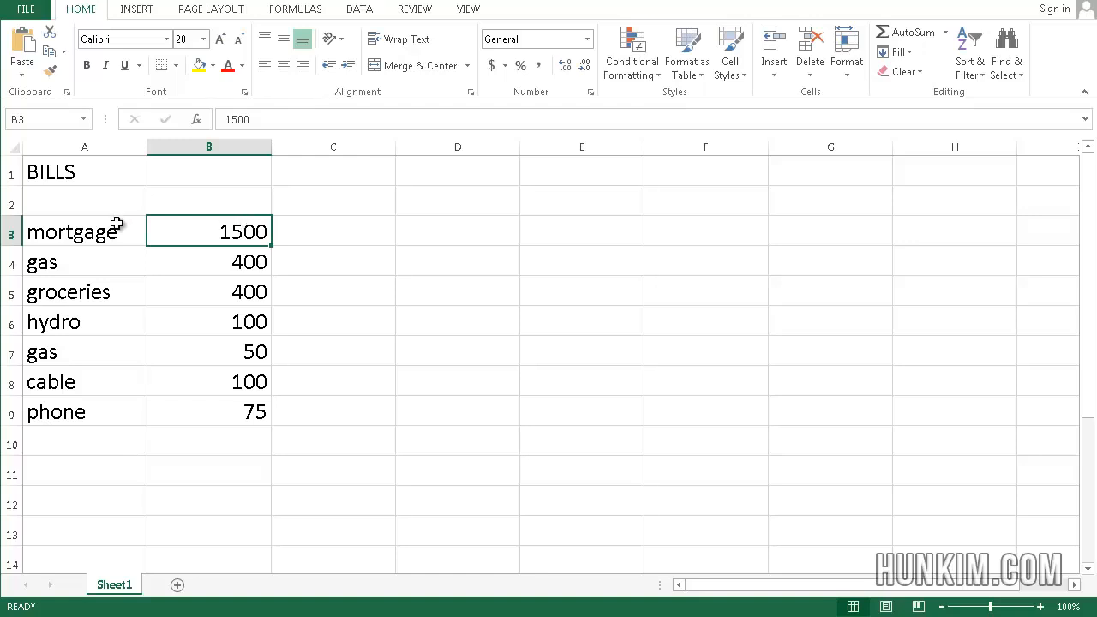
left_click(222, 434)
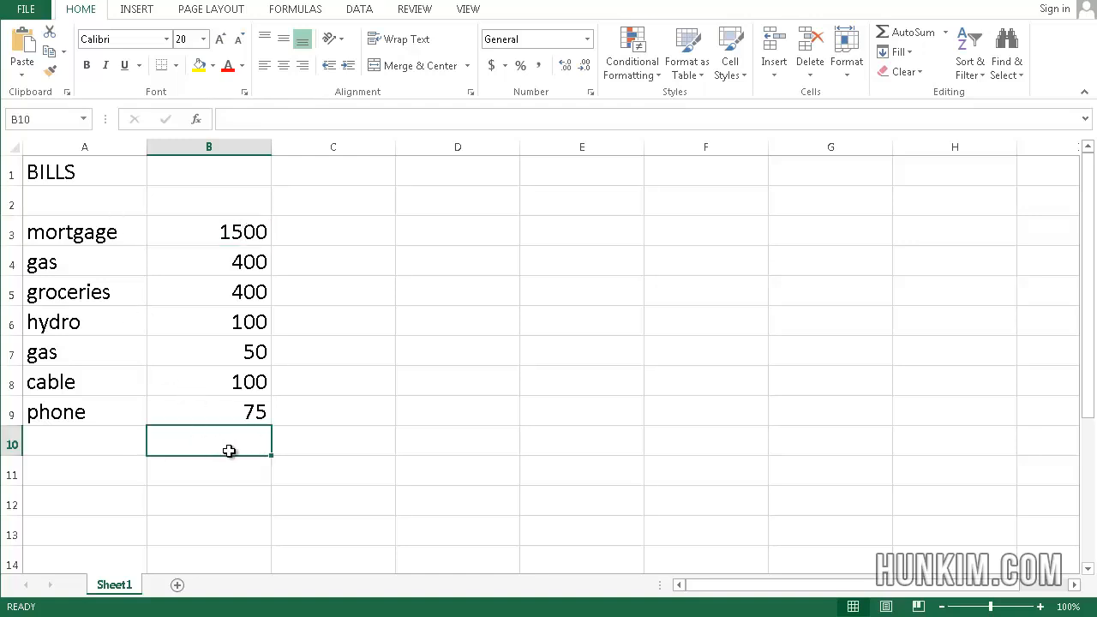
Step: Enter the label TOTAL in cell A10 below the phone entry
left_click(115, 447)
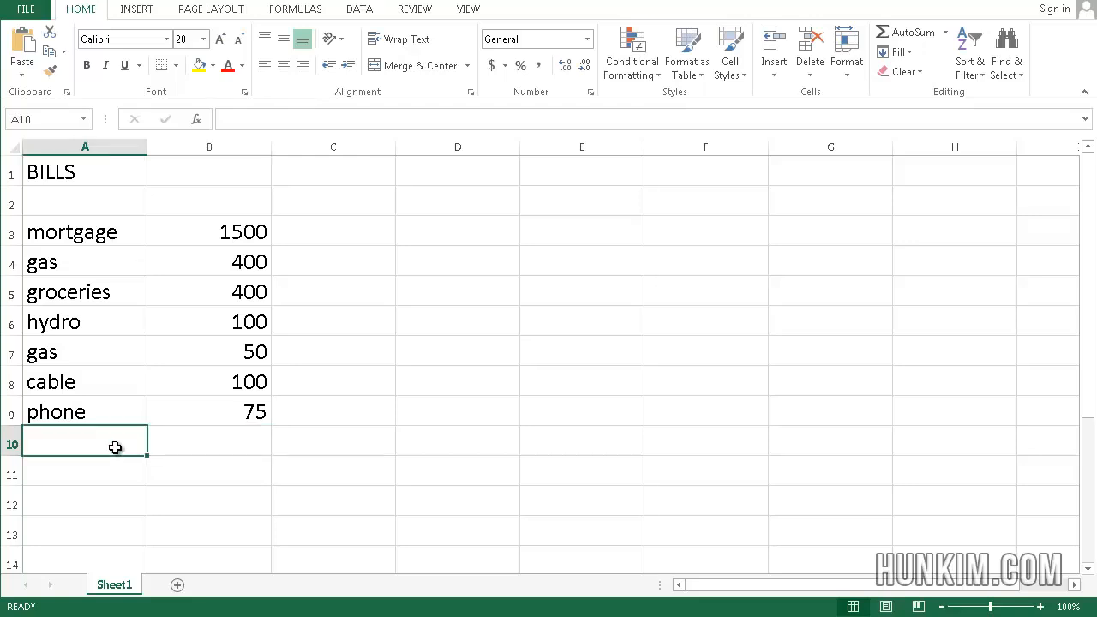
type("TOTAL")
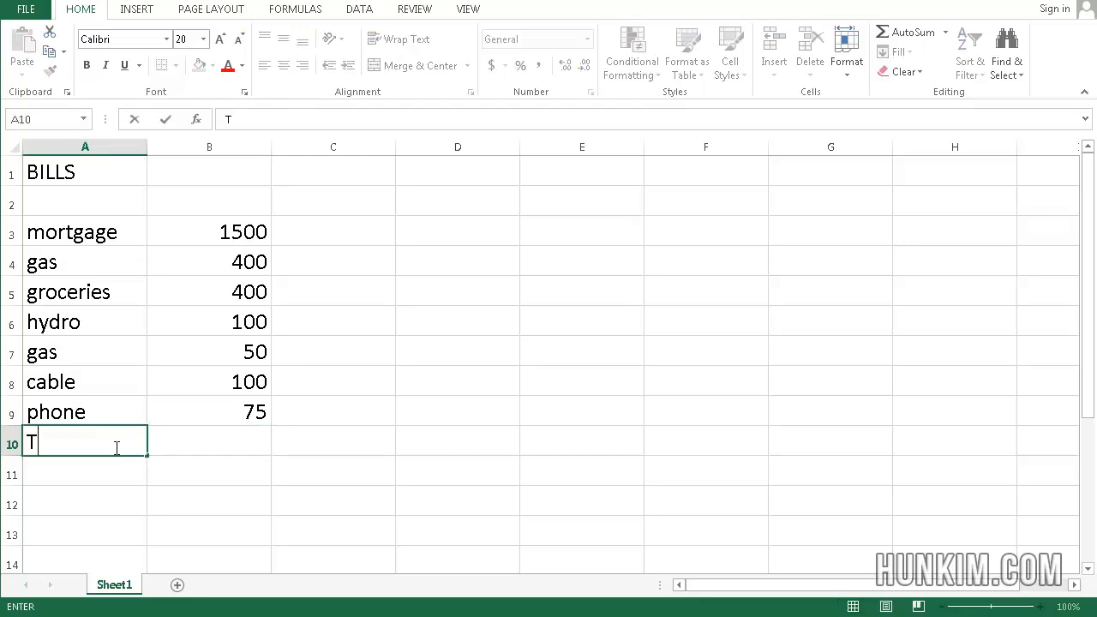
key("Return")
left_click(115, 447)
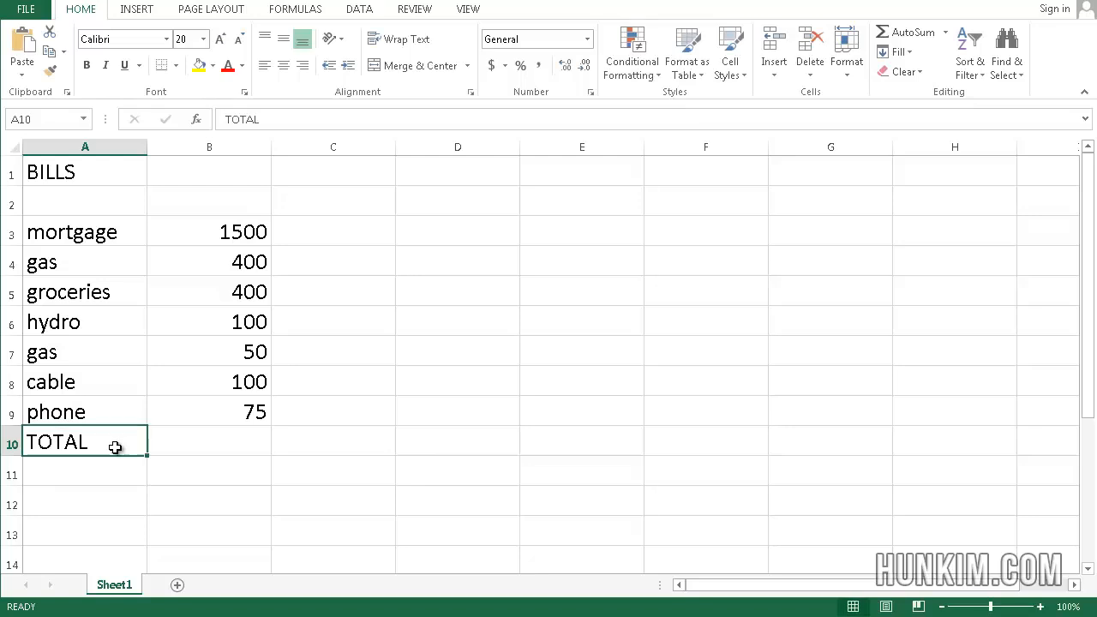
Step: Add up the amounts in B3:B9 in cell B10 with AutoSum
key("Right")
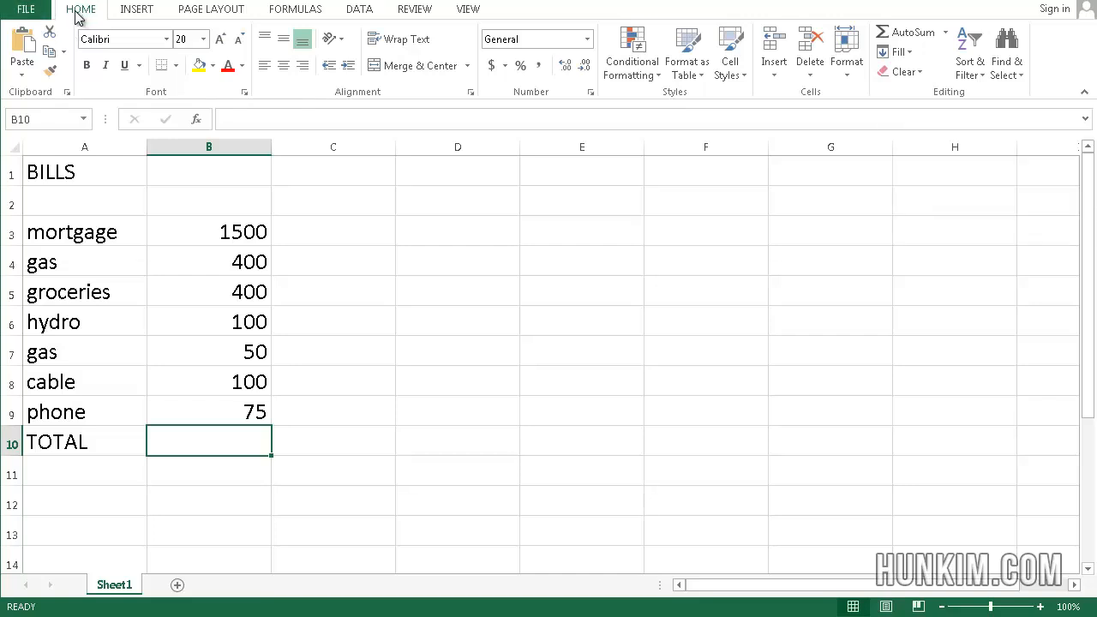
left_click(897, 38)
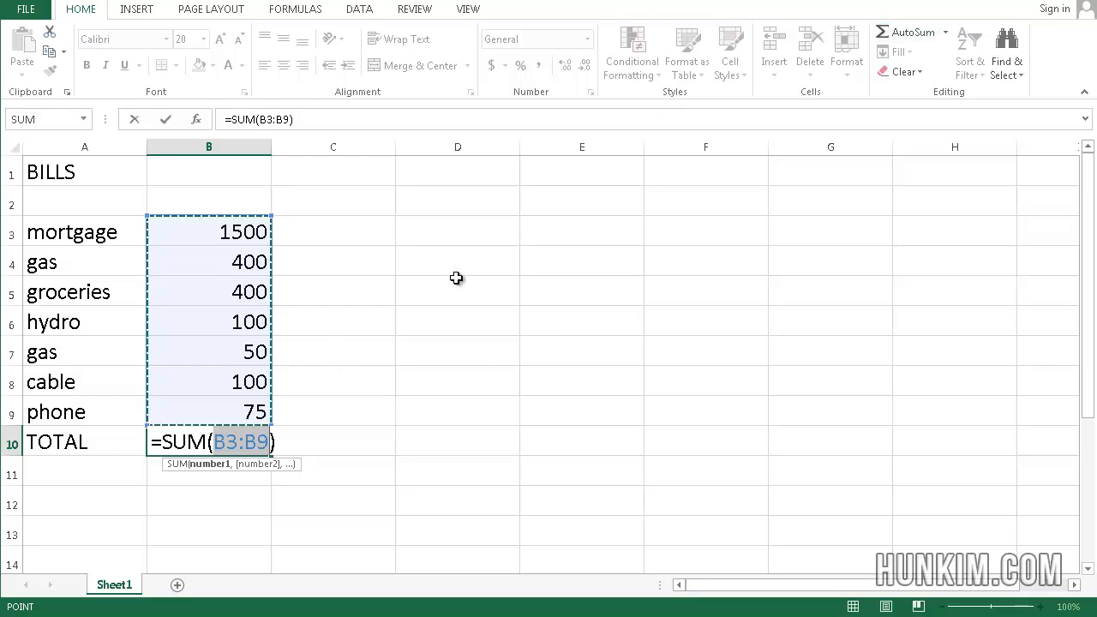
key("Return")
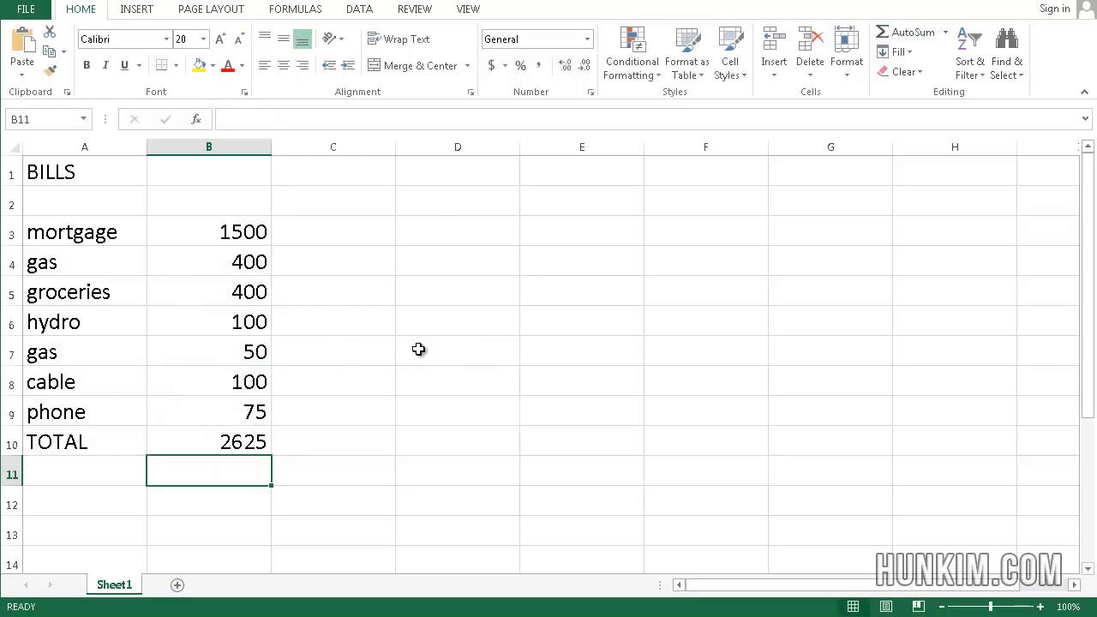
Step: Make the TOTAL label and its amount in A10:B10 bold
left_click(55, 440)
left_click_drag(55, 441, 228, 441)
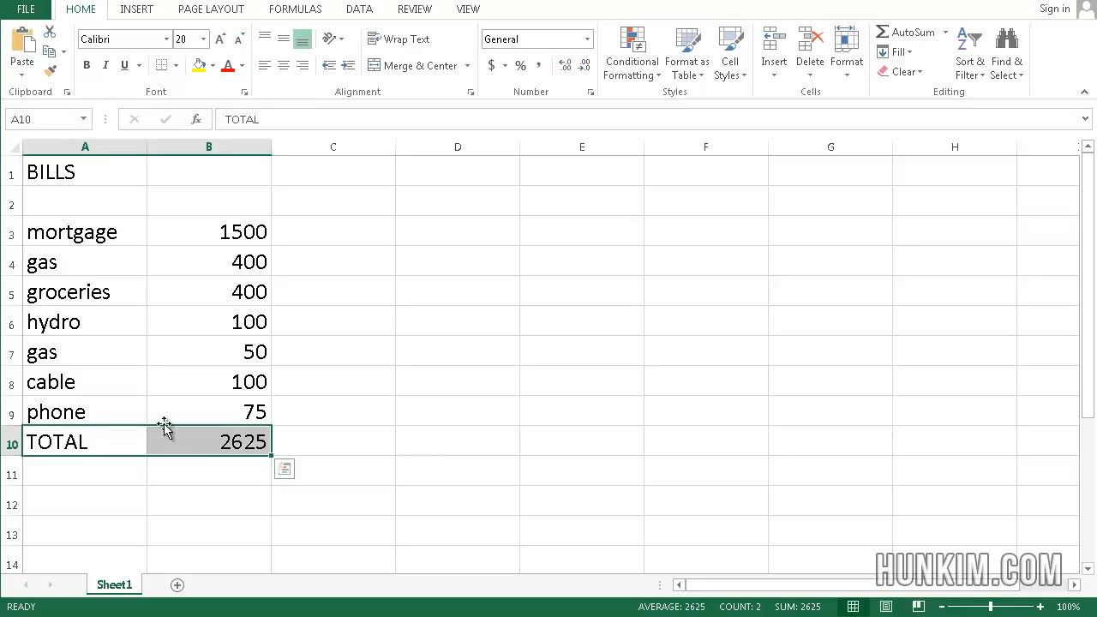
left_click(87, 66)
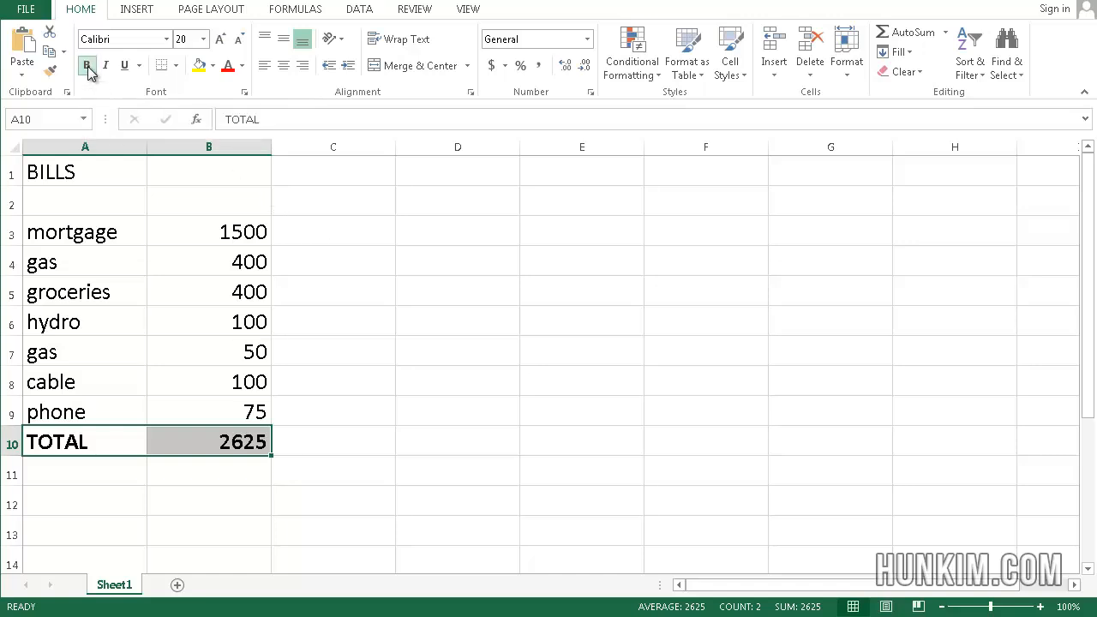
left_click(259, 385)
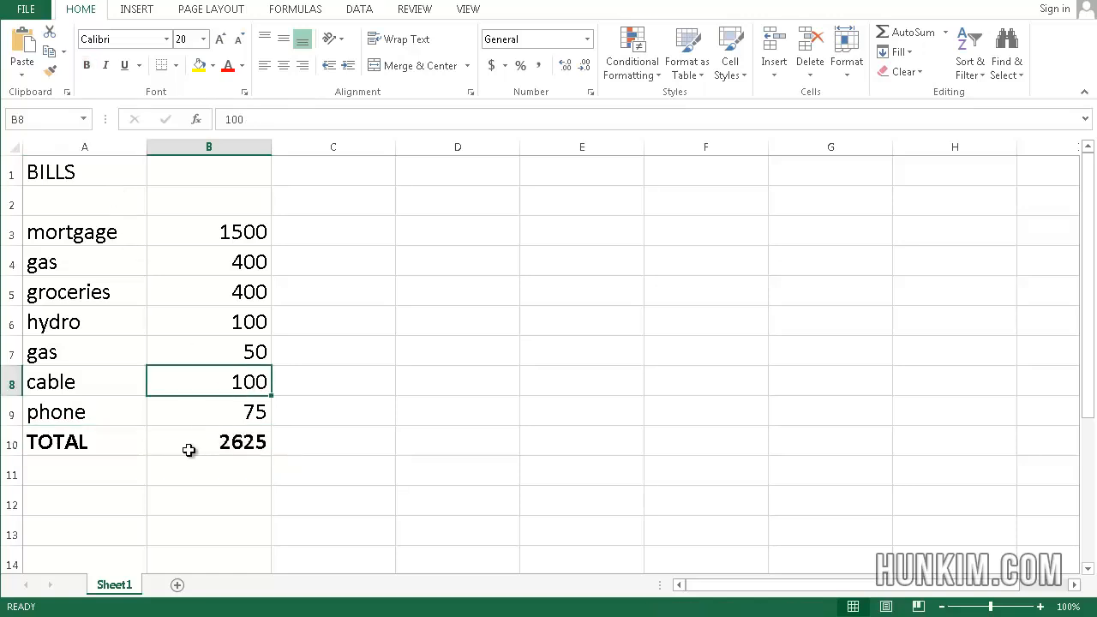
Step: Clear the total in cell B10 and recreate it with AutoSum over B3:B9
left_click(214, 448)
key("Delete")
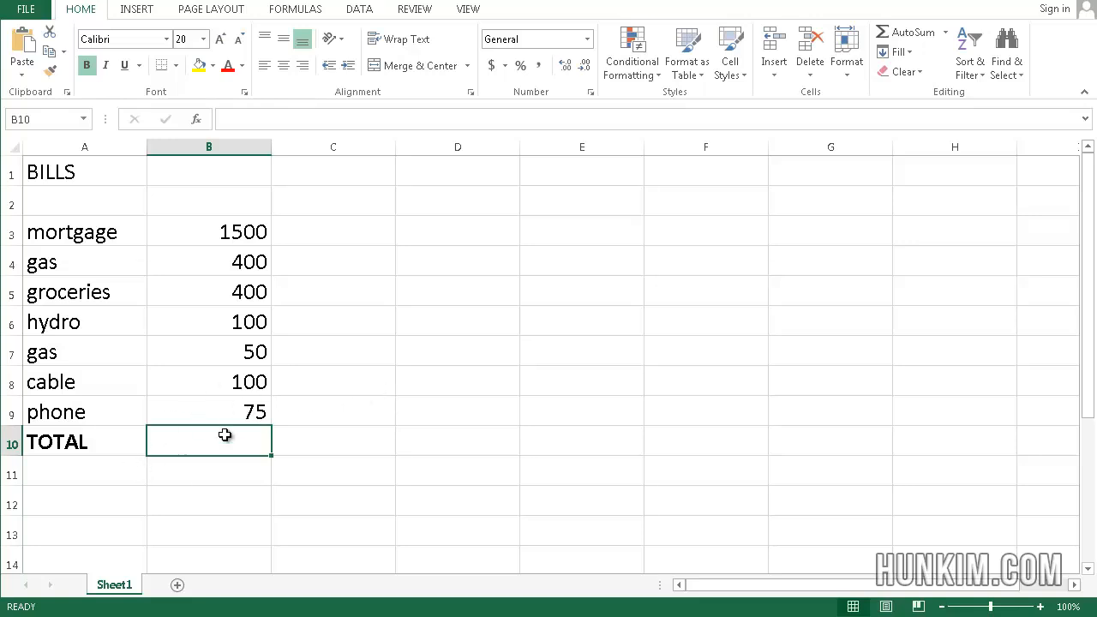
left_click(907, 33)
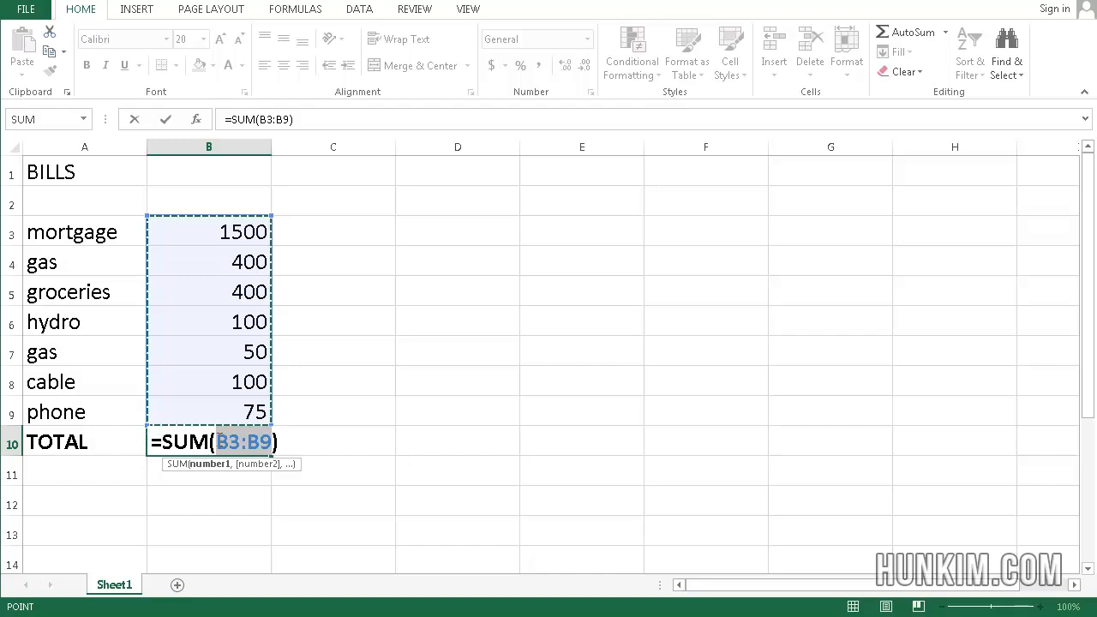
key("Return")
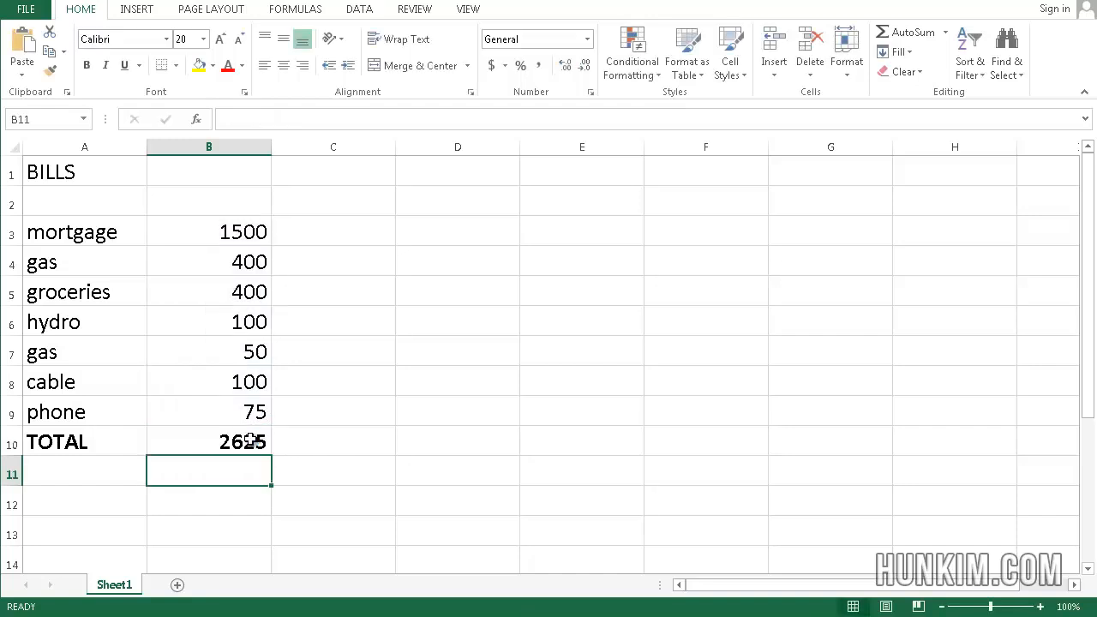
Step: Clear the total in cell B10 and begin a new formula there with =s
left_click(229, 442)
key("Delete")
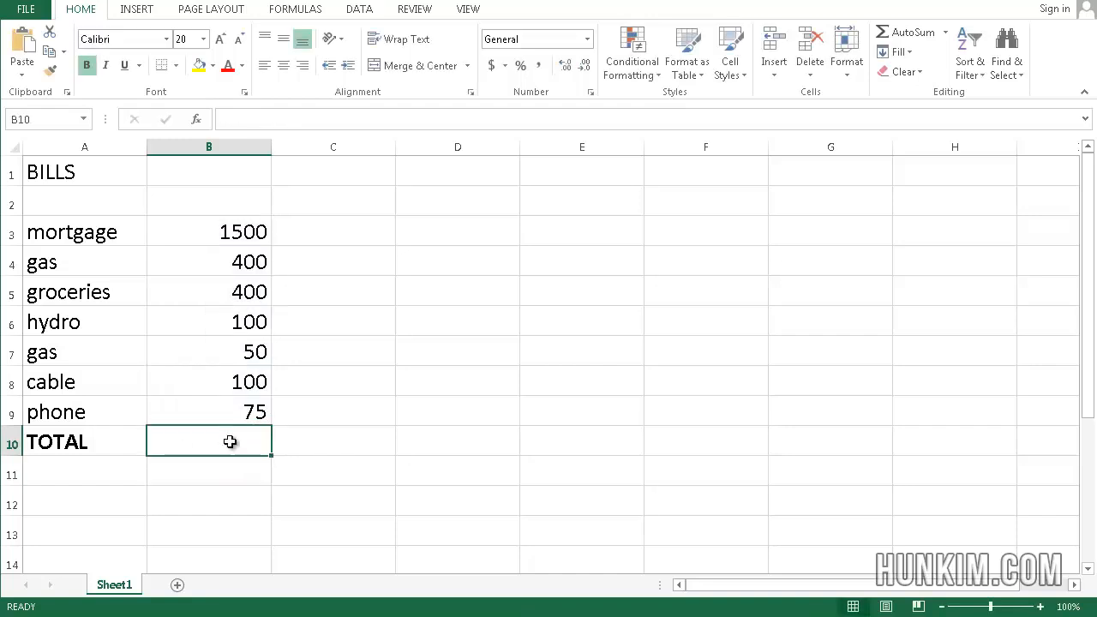
left_click(245, 509)
left_click(217, 446)
type("=s")
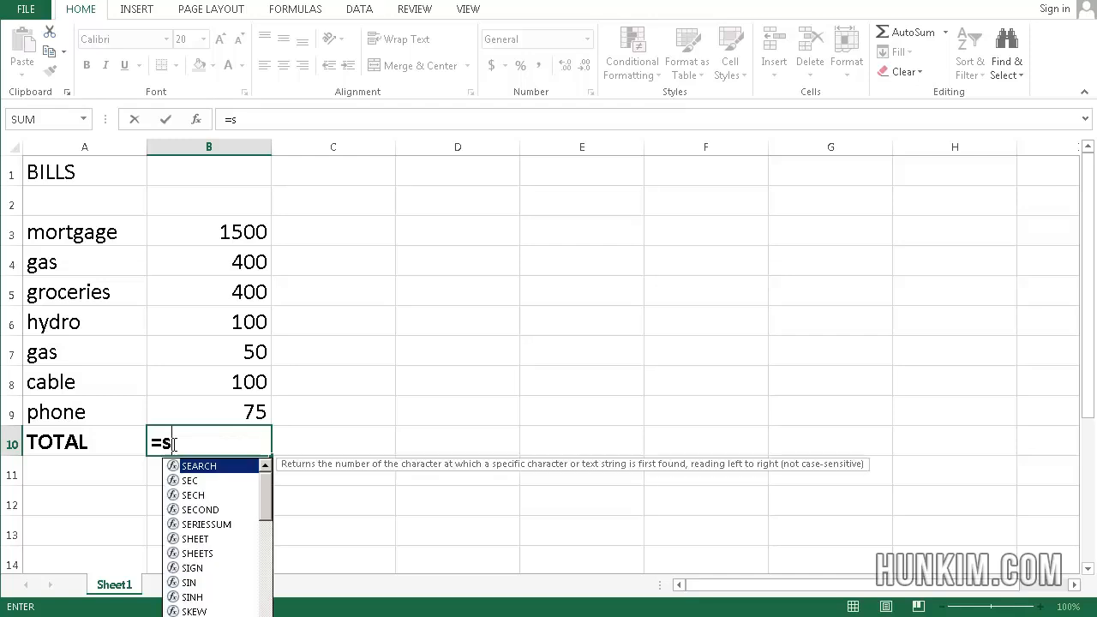
Step: Look through the suggested functions that start with S for the formula in cell B10
key("Down")
key("Down")
key("Down")
key("Down")
key("Down")
key("Down")
key("Down")
key("Down")
key("Down")
key("Down")
key("Down")
key("Down")
key("Down")
key("Down")
key("Down")
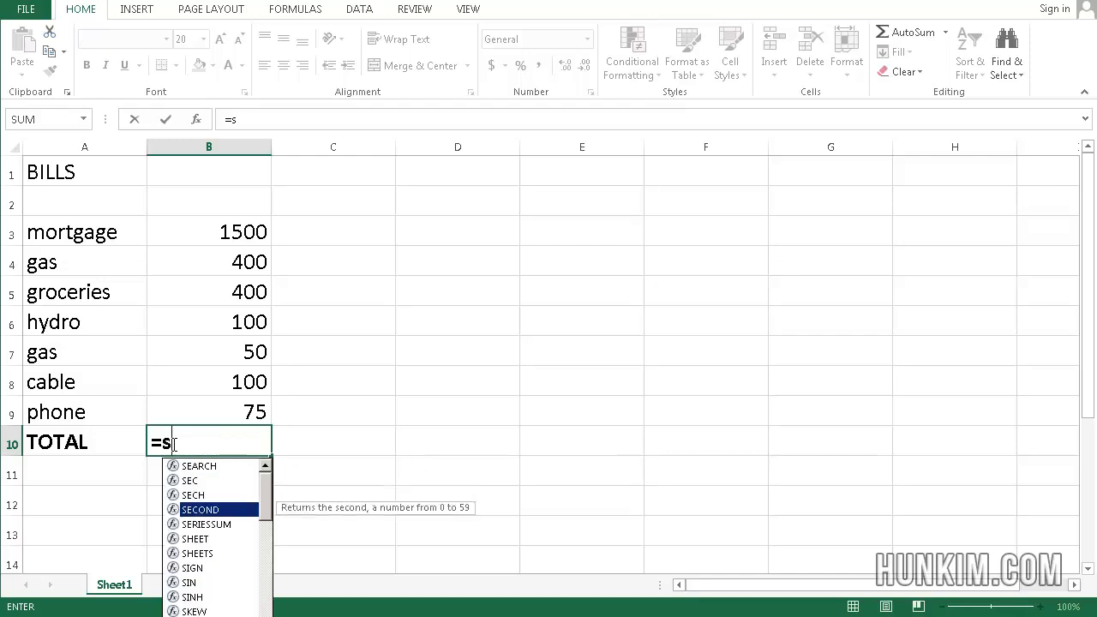
key("Up")
key("Up")
key("Up")
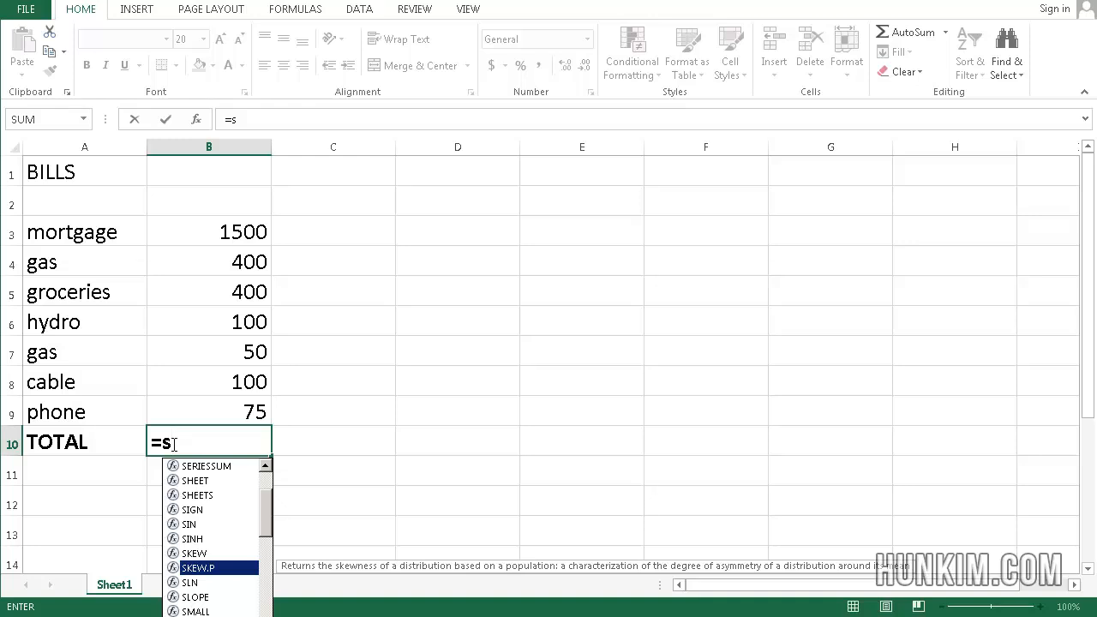
Step: Complete the formula in cell B10 as =sum(B3:B9) to add up all the bill amounts
type("um")
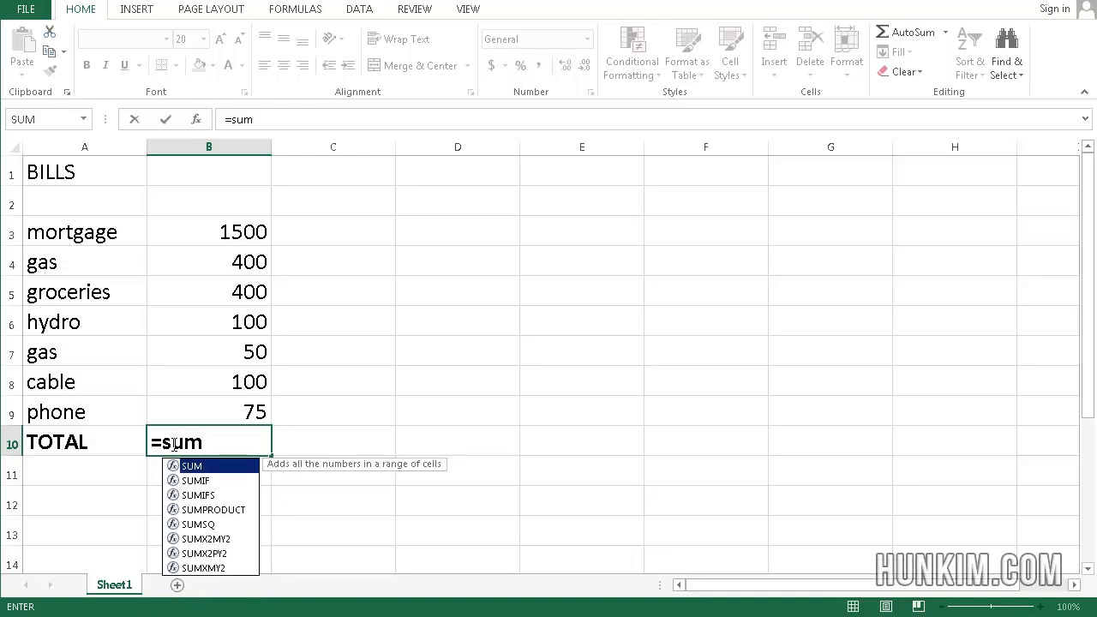
type("(")
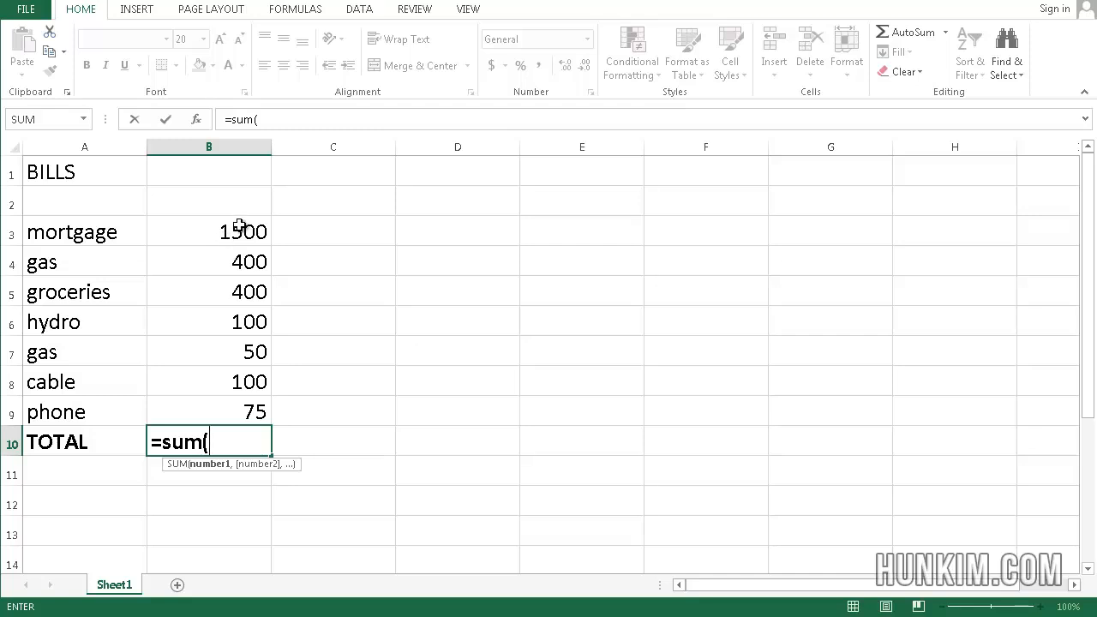
left_click_drag(239, 226, 248, 408)
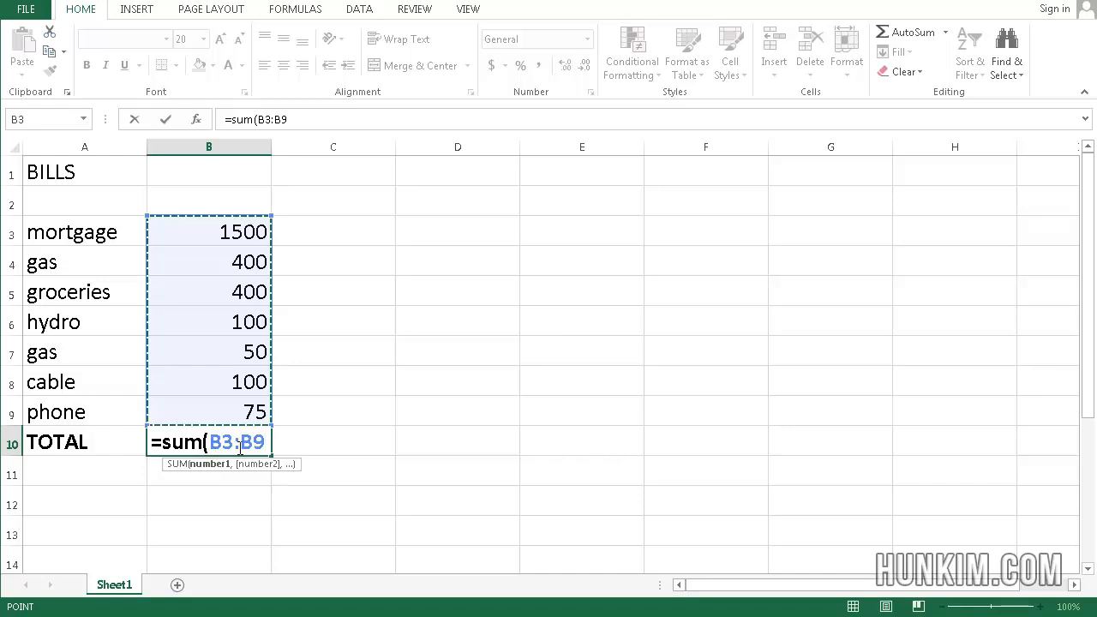
left_click_drag(211, 240, 218, 406)
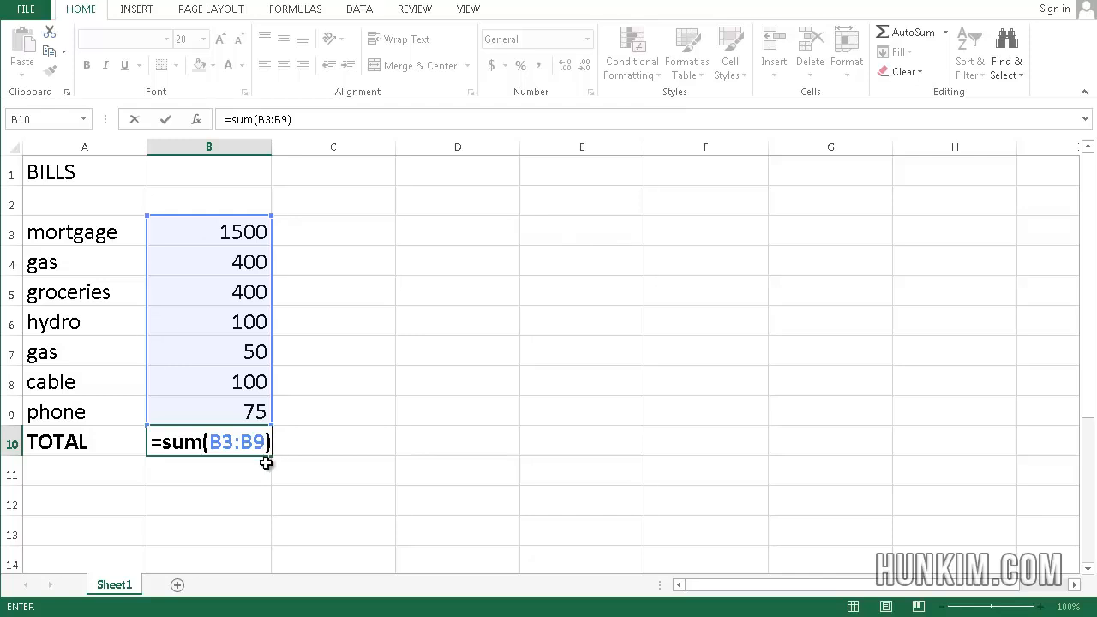
key("Return")
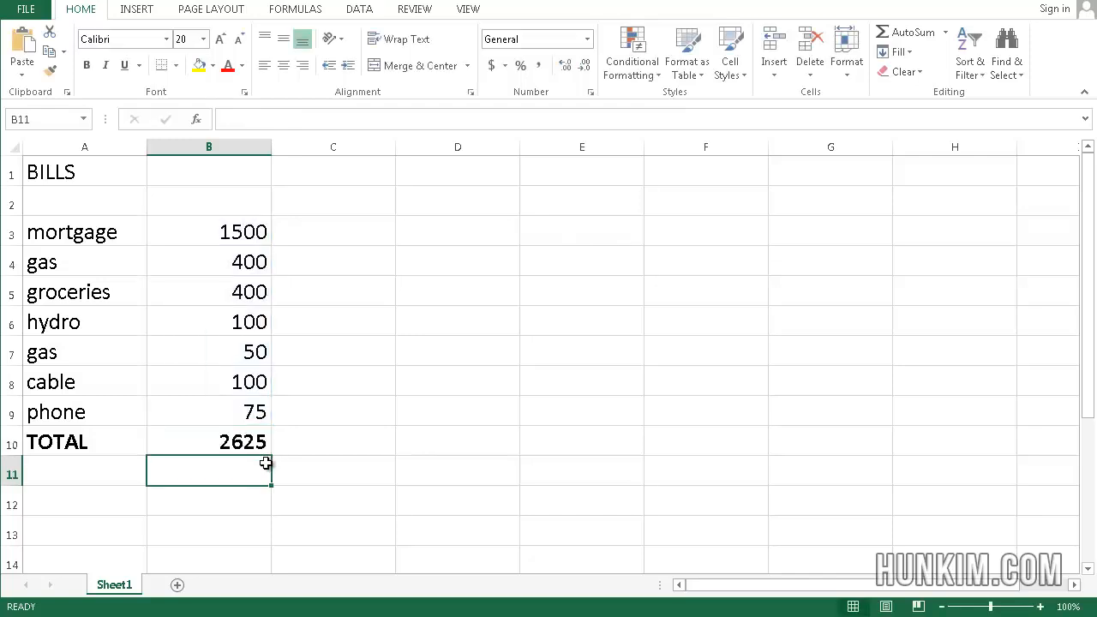